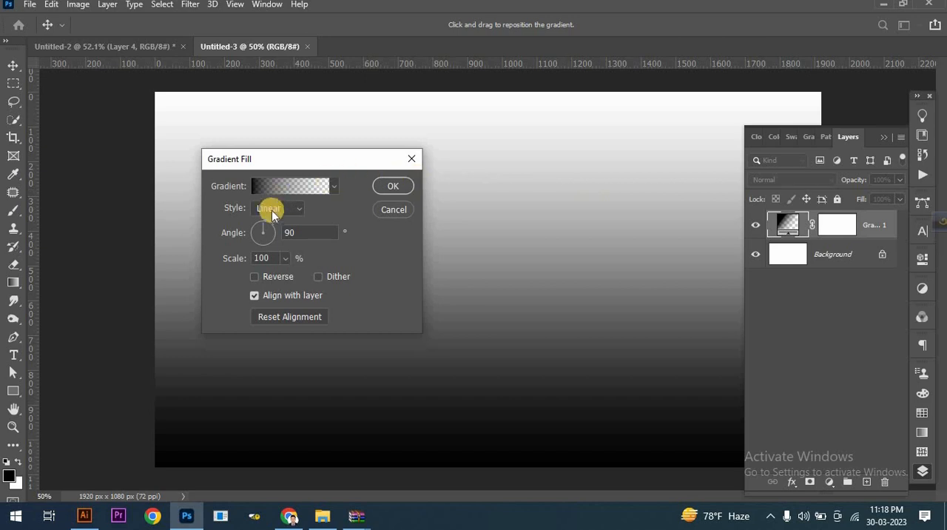
Set the gradient fill to the Radial style and reverse its direction.
left_click(280, 210)
left_click(281, 234)
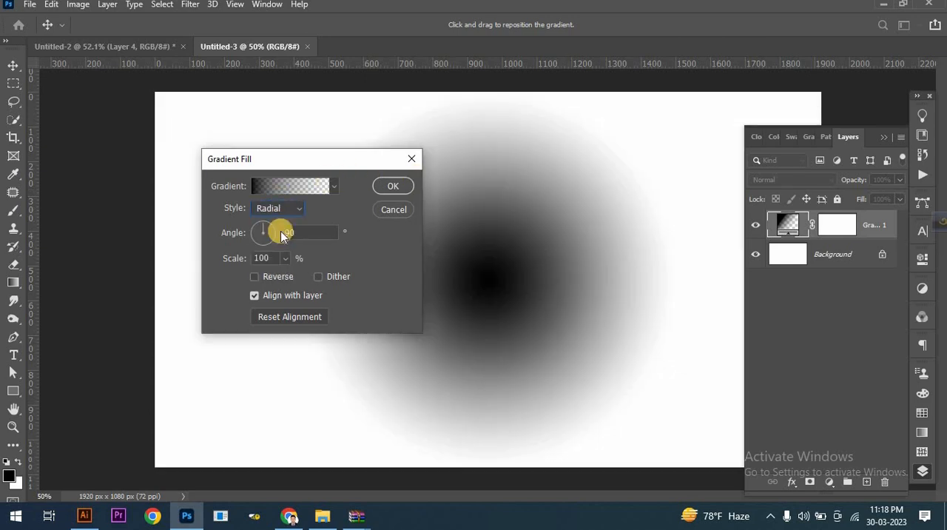
left_click(255, 277)
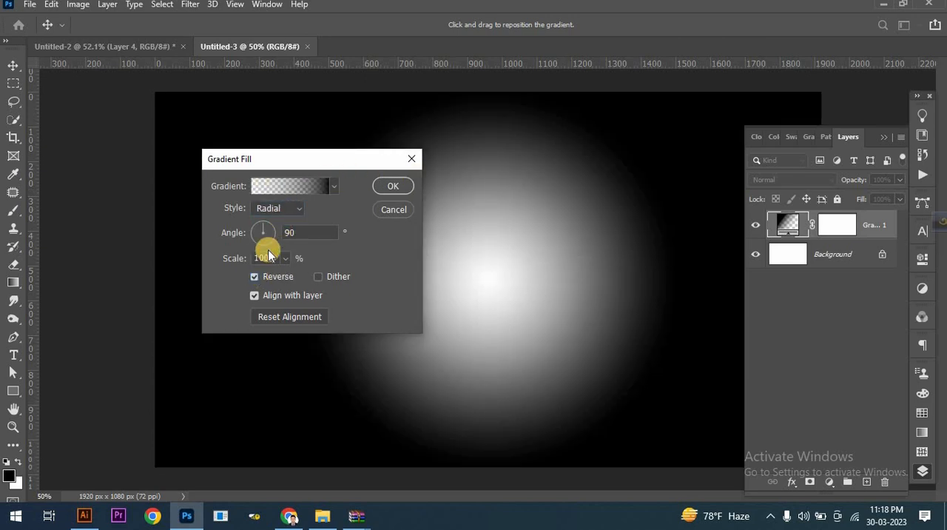
Change the gradient's starting colour stop to light grey c1bcbc.
left_click(290, 186)
left_click(557, 399)
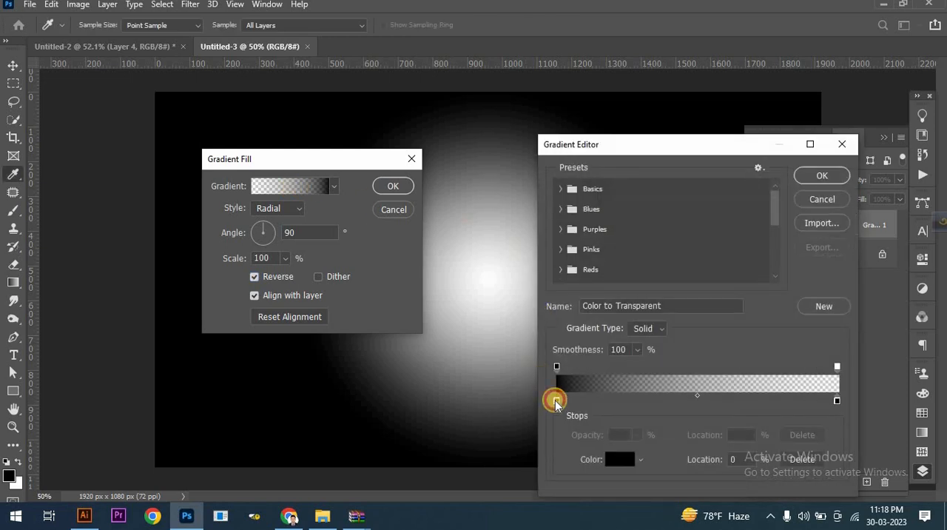
left_click(620, 458)
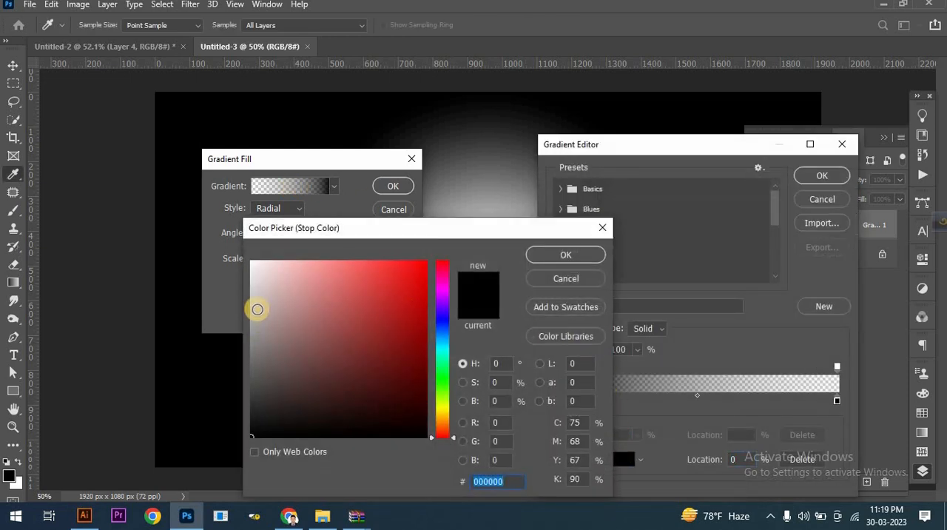
left_click(254, 299)
left_click(254, 303)
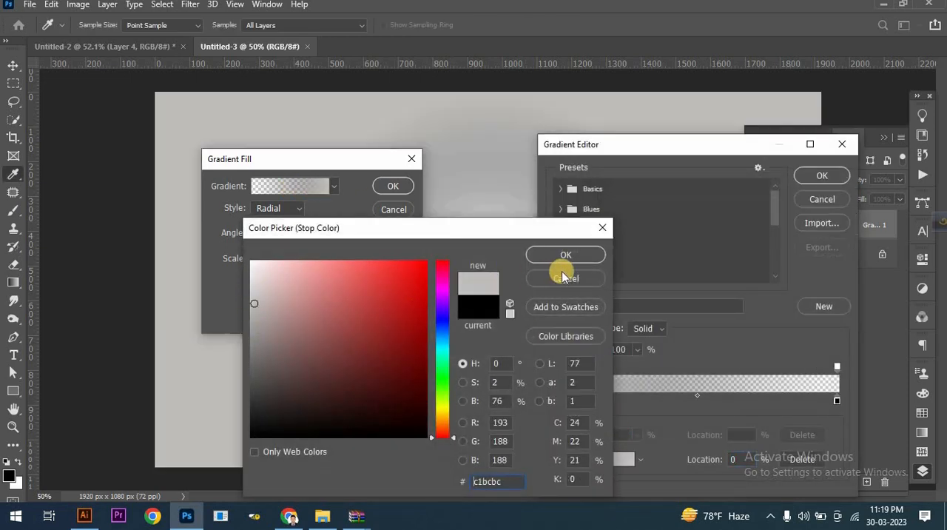
left_click(560, 256)
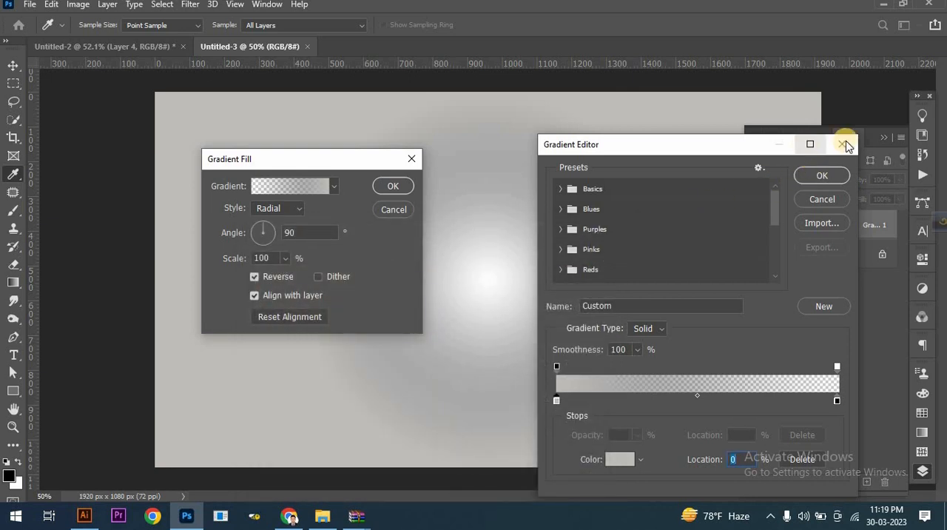
left_click(807, 175)
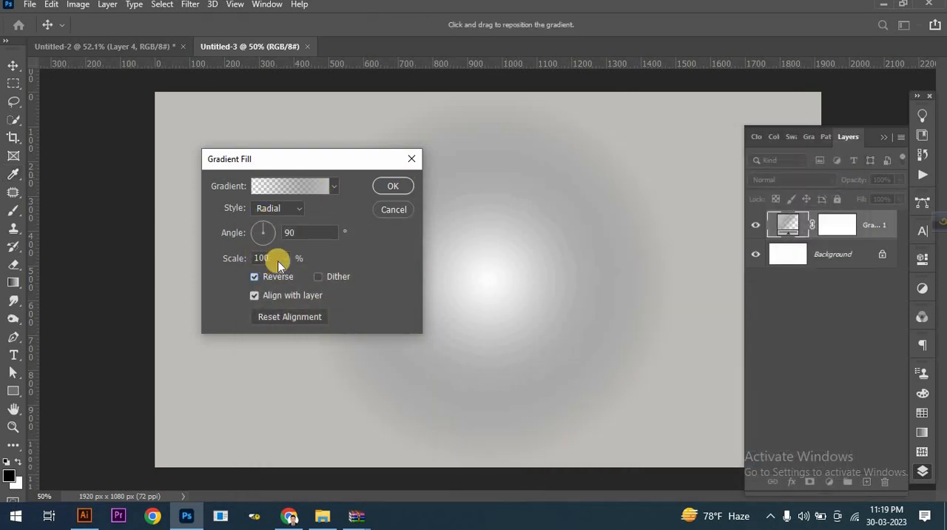
Scale the radial gradient to 385% and apply the gradient fill.
left_click_drag(281, 276, 300, 276)
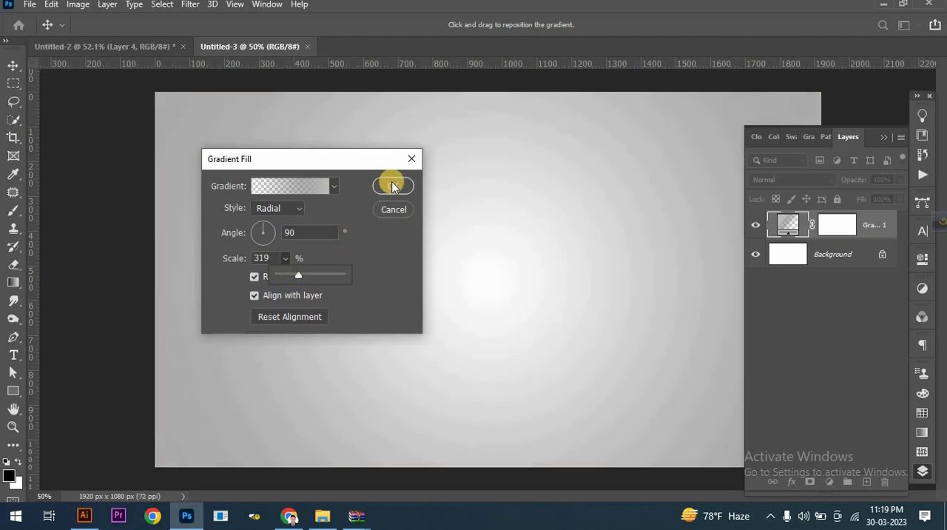
left_click_drag(302, 276, 304, 276)
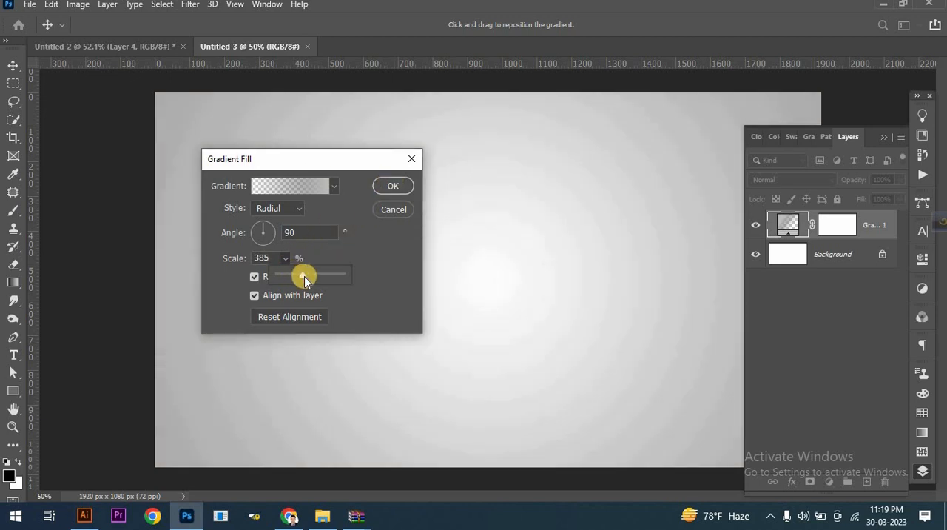
left_click(388, 186)
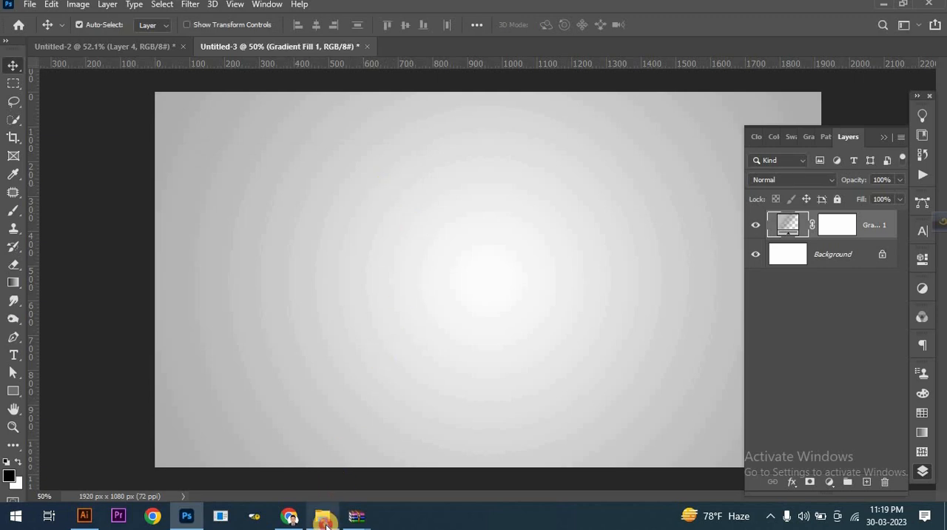
Place the whole orange and orange slice images from the orange manipulation folder into the document.
left_click(324, 516)
left_click_drag(167, 176, 246, 428)
left_click(224, 191, "ctrl")
left_click_drag(223, 191, 451, 356)
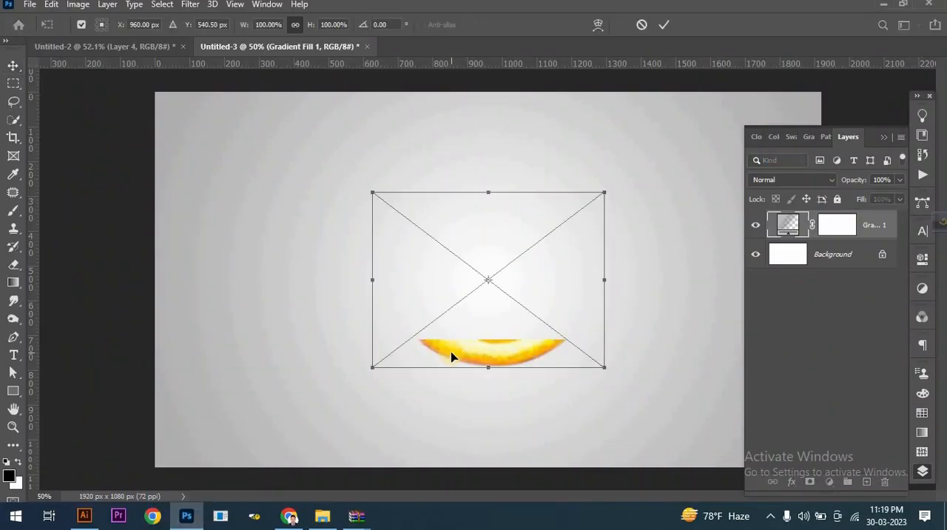
key("Return")
key("Return")
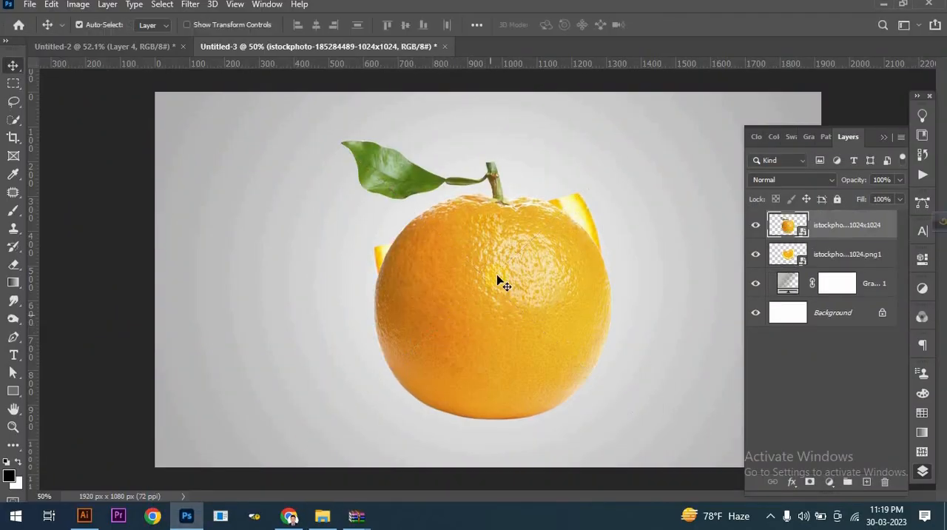
Move the whole orange right of the canvas centre and scale it down to about 83%.
scroll(488, 265, "down", 1)
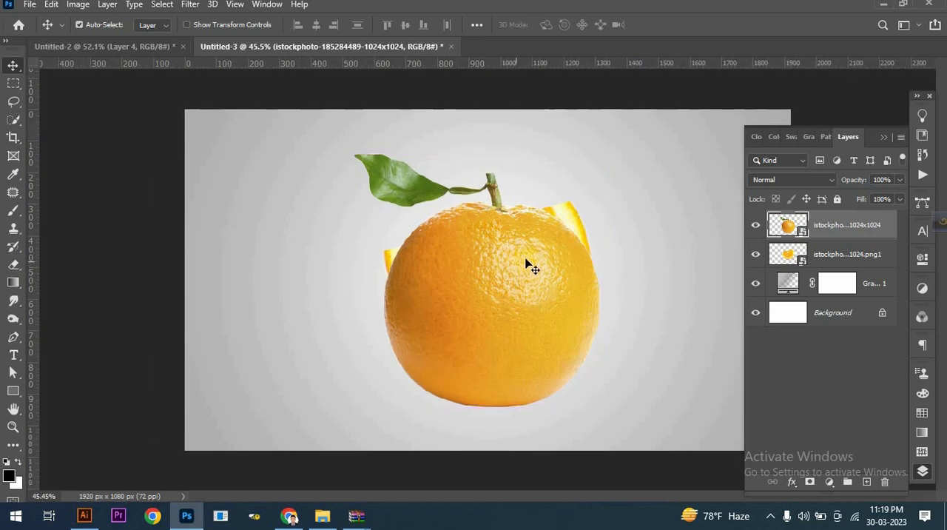
left_click_drag(571, 247, 628, 241)
key("ctrl+t")
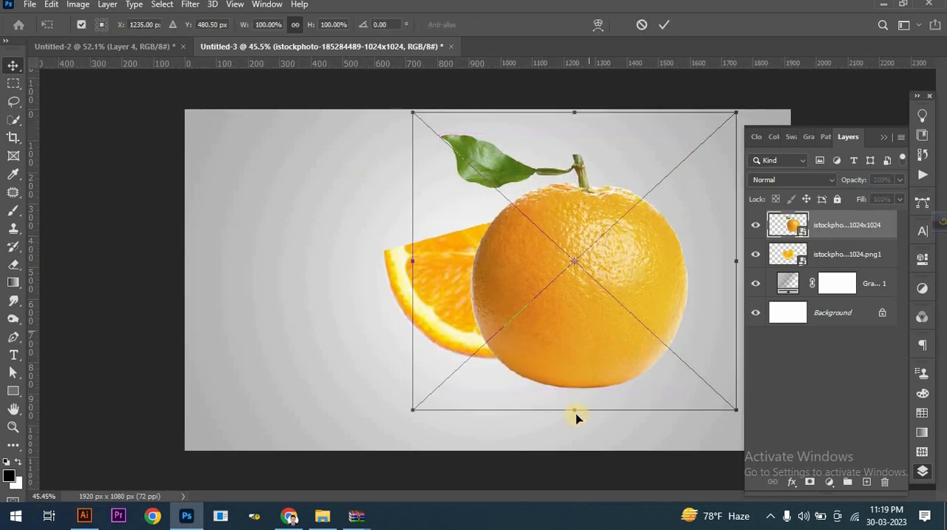
left_click_drag(573, 407, 577, 360)
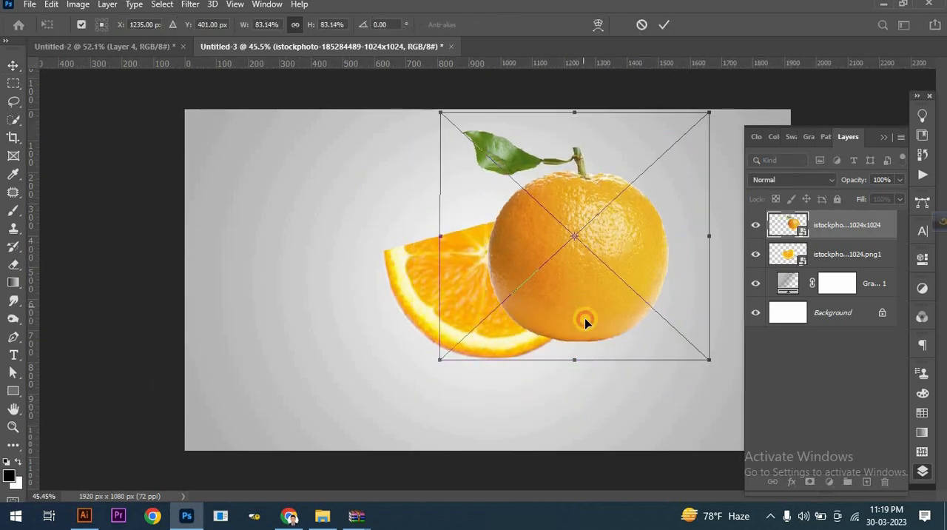
left_click_drag(584, 314, 589, 332)
Bring the slice layer above the whole orange and position the slice to its left, slightly overlapping it with the bases aligned.
left_click_drag(846, 256, 841, 214)
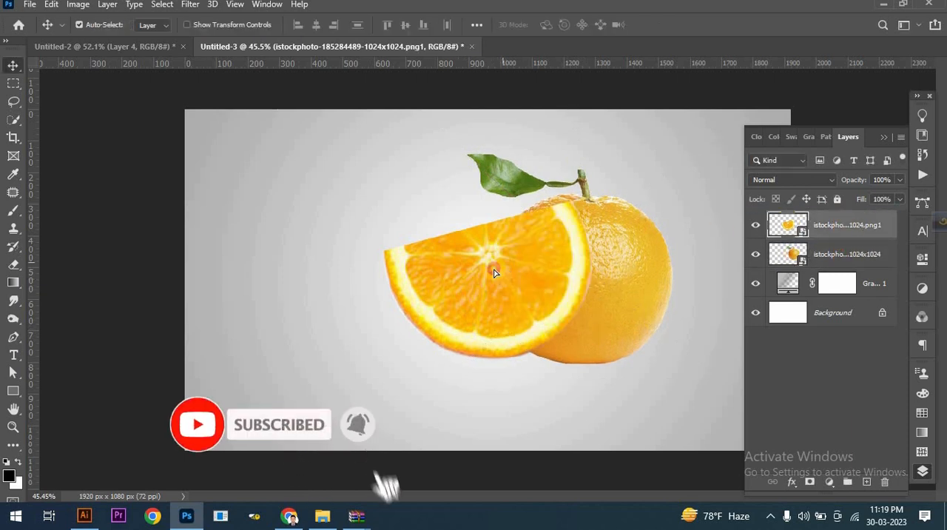
left_click_drag(493, 269, 446, 275)
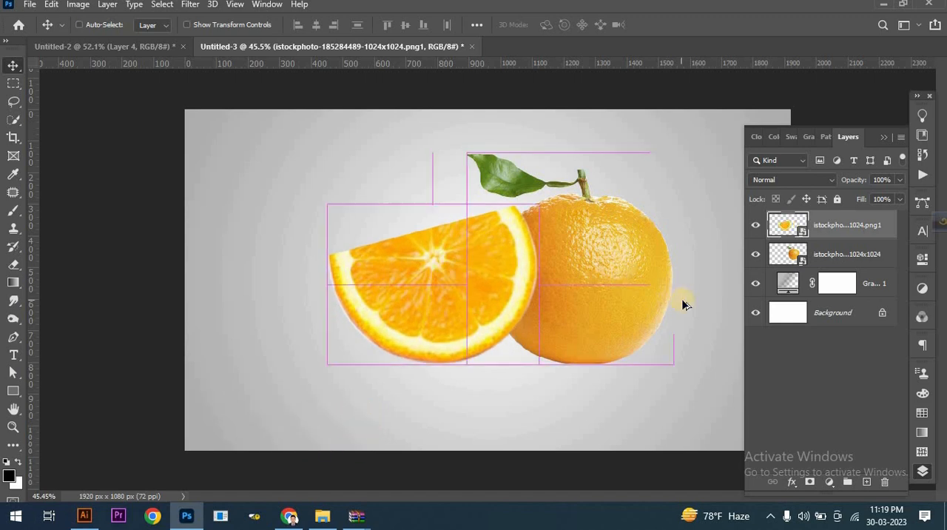
key("ctrl+plus")
left_click_drag(514, 294, 529, 293)
On a new layer named shadow above the gradient fill, paint soft shadows under both oranges with a flattened 700 px Soft Round brush at 30% opacity.
left_click(867, 283)
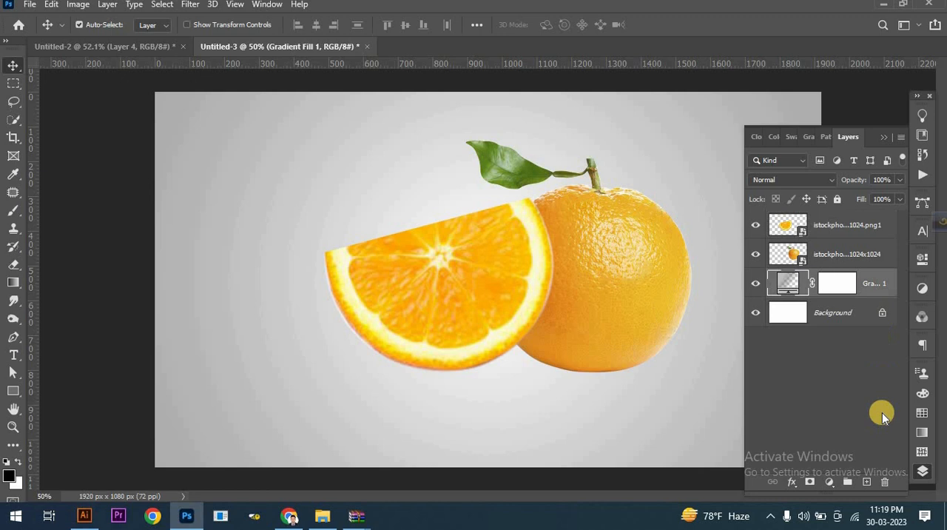
left_click(863, 482)
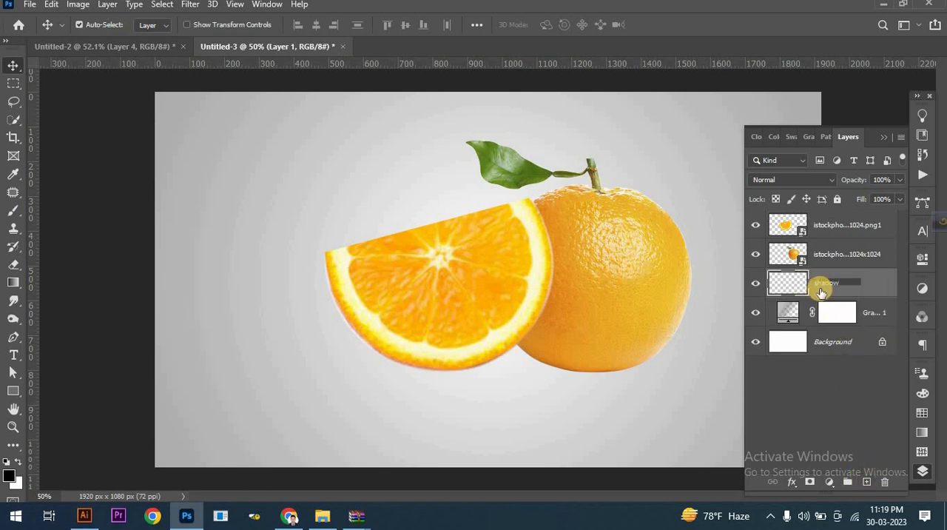
left_click(12, 211)
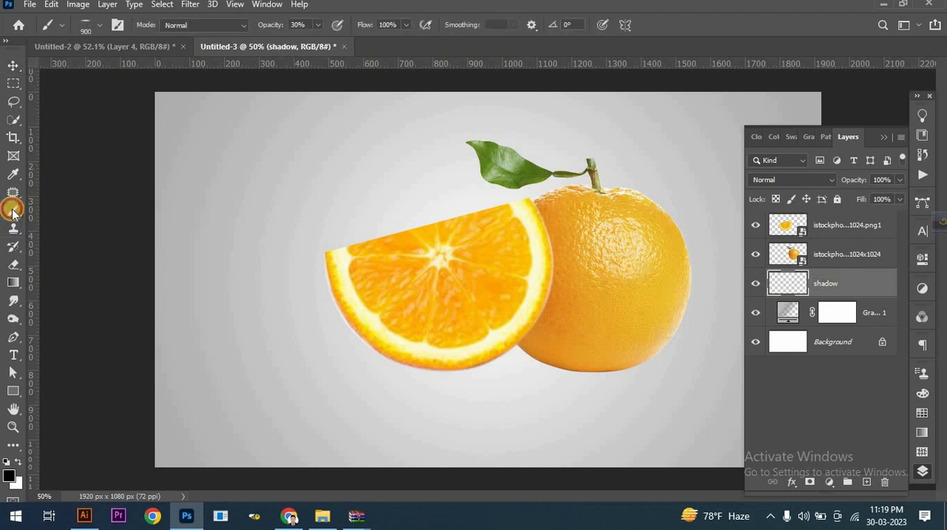
right_click(316, 194)
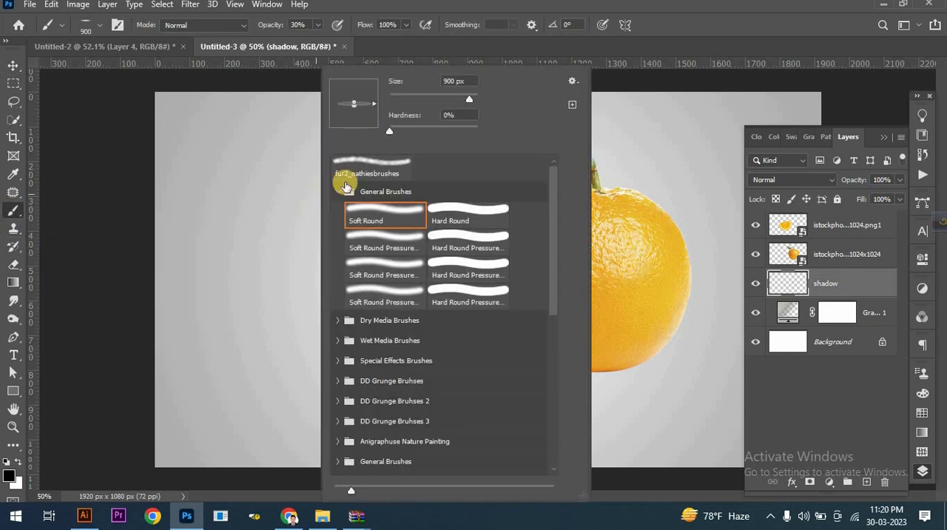
left_click(373, 102)
left_click(661, 10)
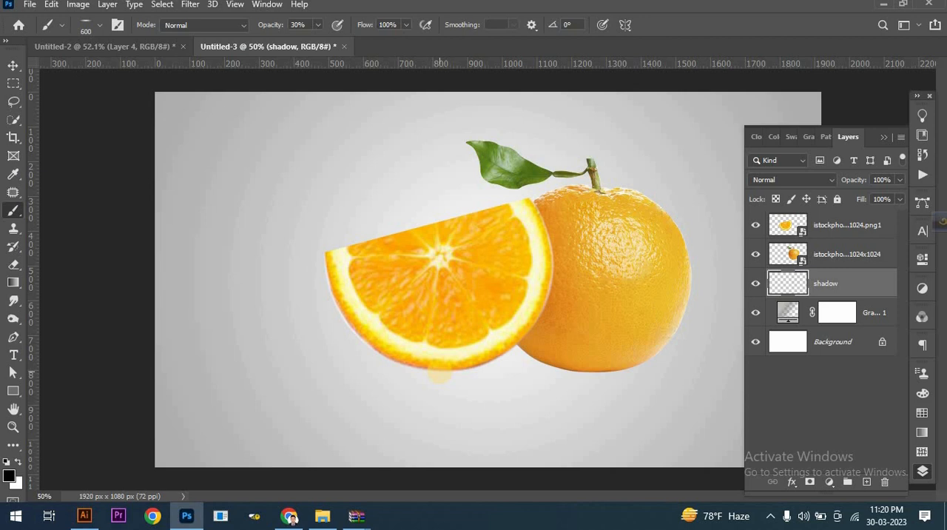
left_click(432, 372)
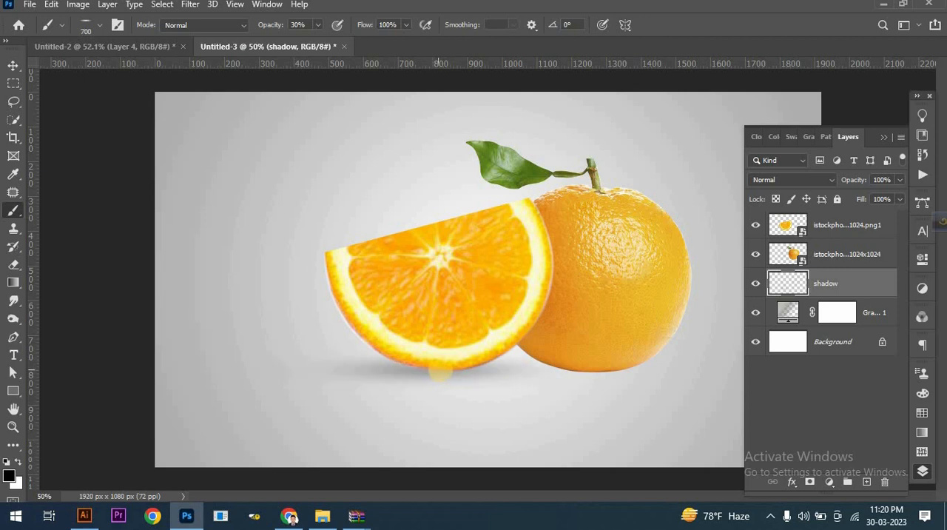
left_click(439, 370)
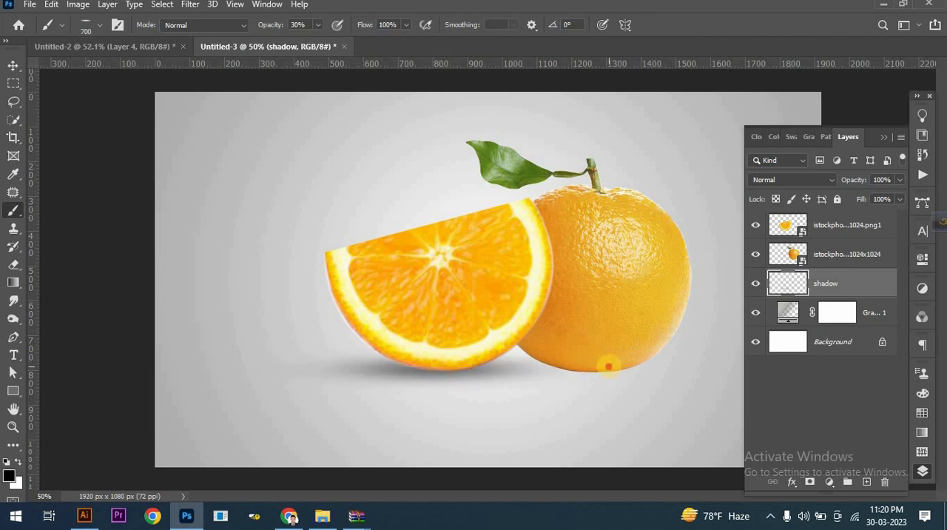
left_click(608, 366)
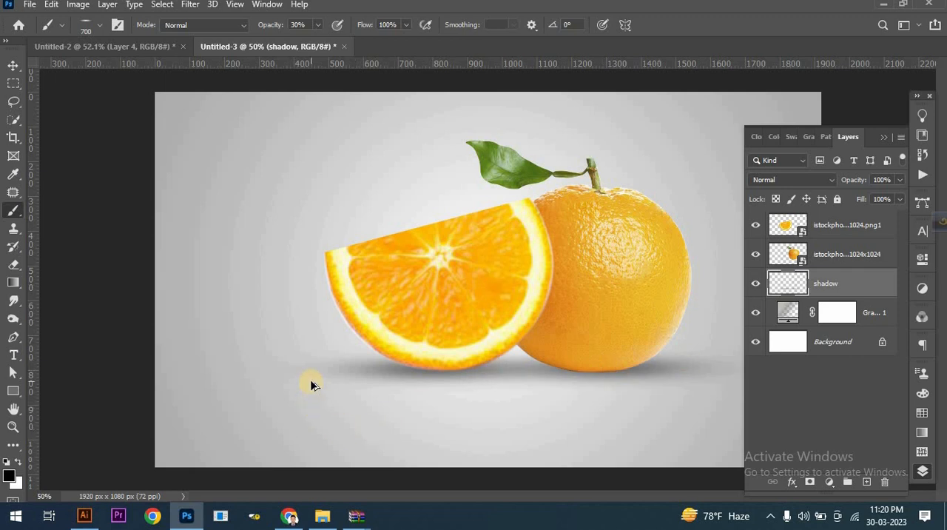
Select the pulp area of the orange slice on its layer with the Quick Selection tool.
scroll(310, 384, "down", 1)
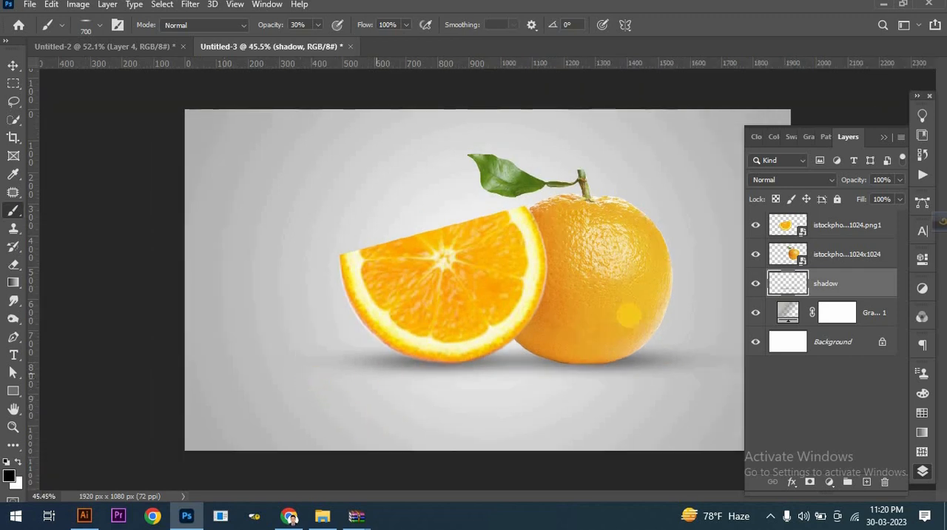
left_click(827, 221)
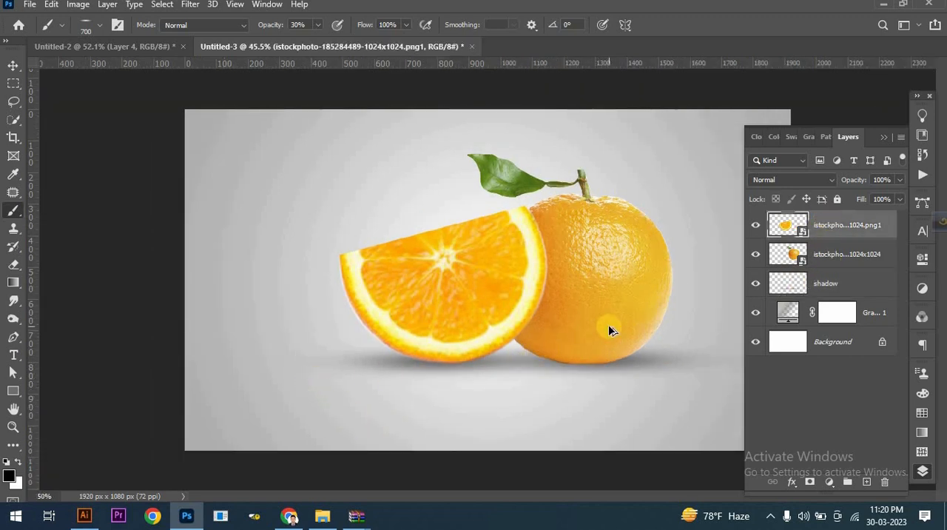
scroll(489, 287, "up", 1)
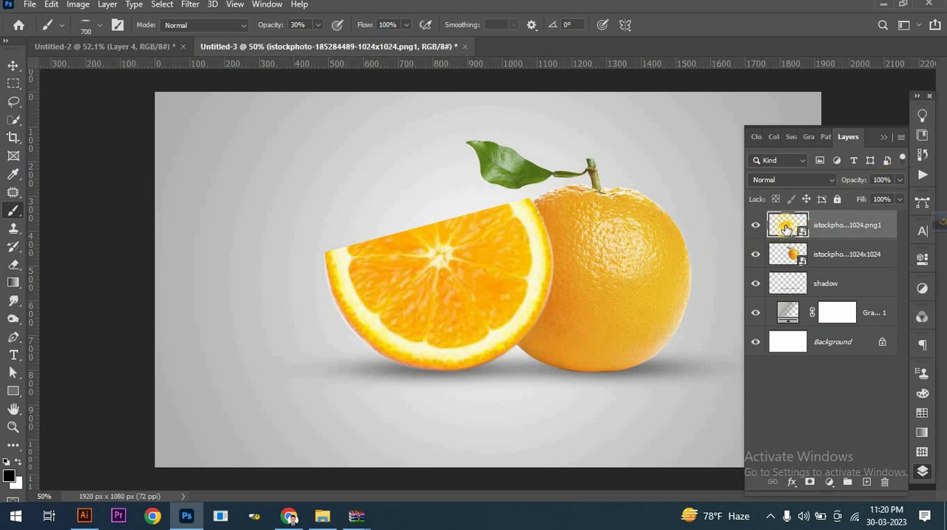
left_click(14, 121)
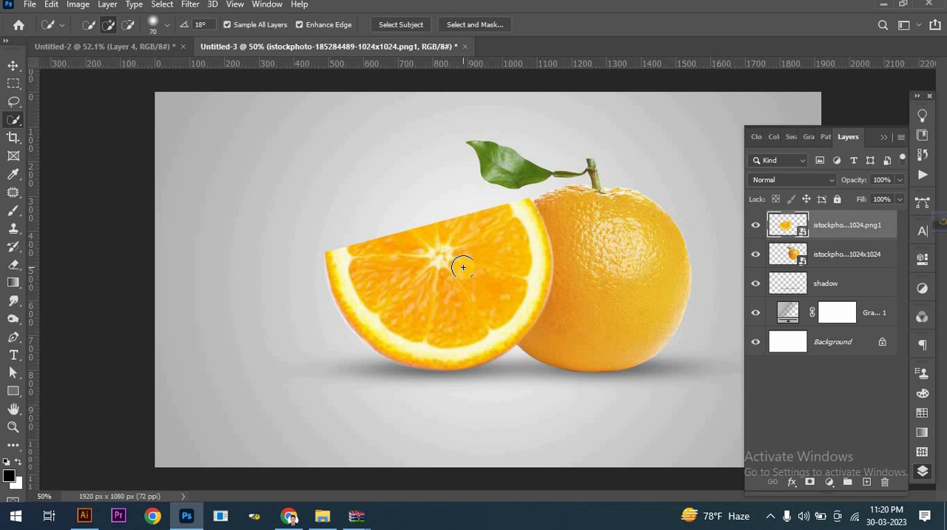
left_click_drag(458, 273, 395, 276)
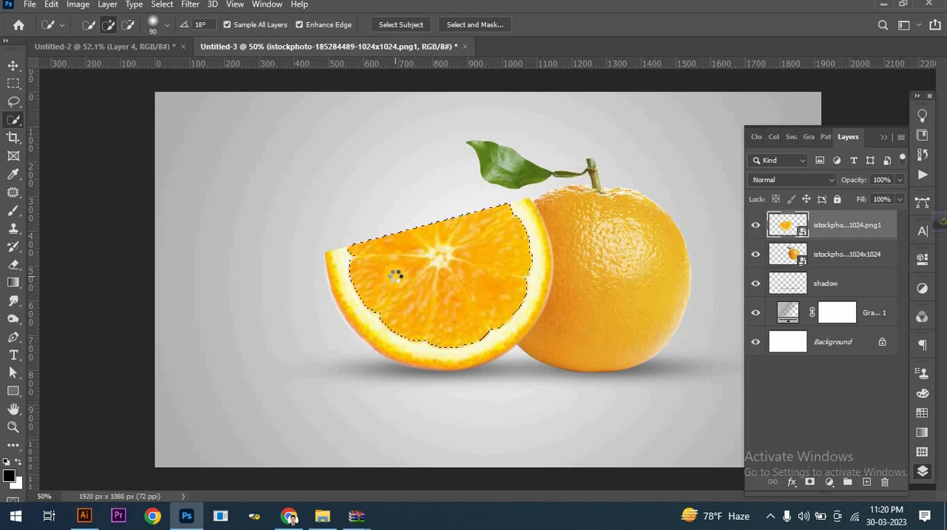
Expand the pulp selection by 15 pixels and hide that area with an inverted layer mask, leaving only the slice's rind.
left_click(162, 5)
mouse_move(208, 201)
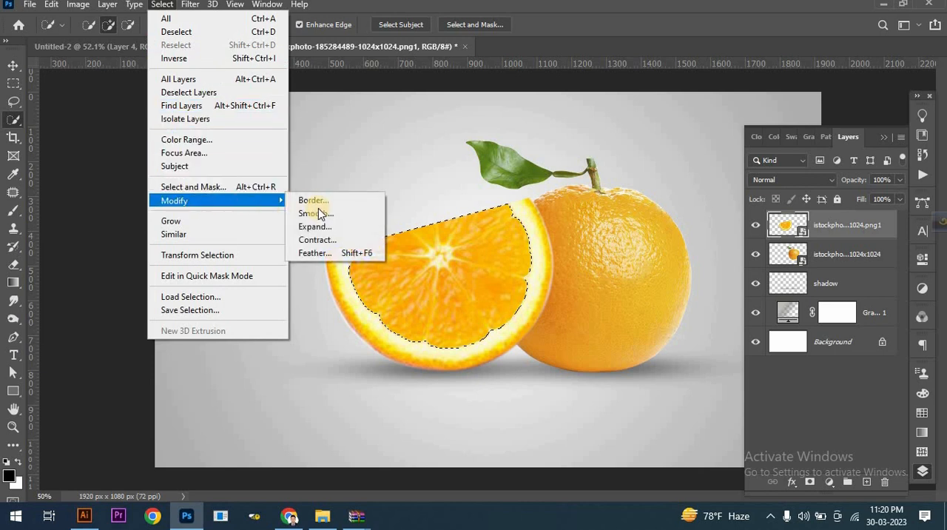
left_click(328, 226)
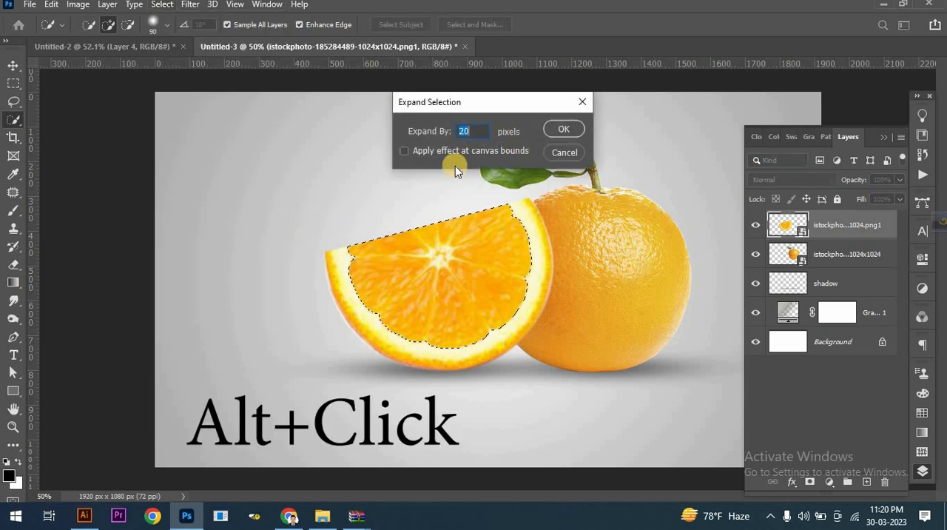
type("15")
left_click(562, 131)
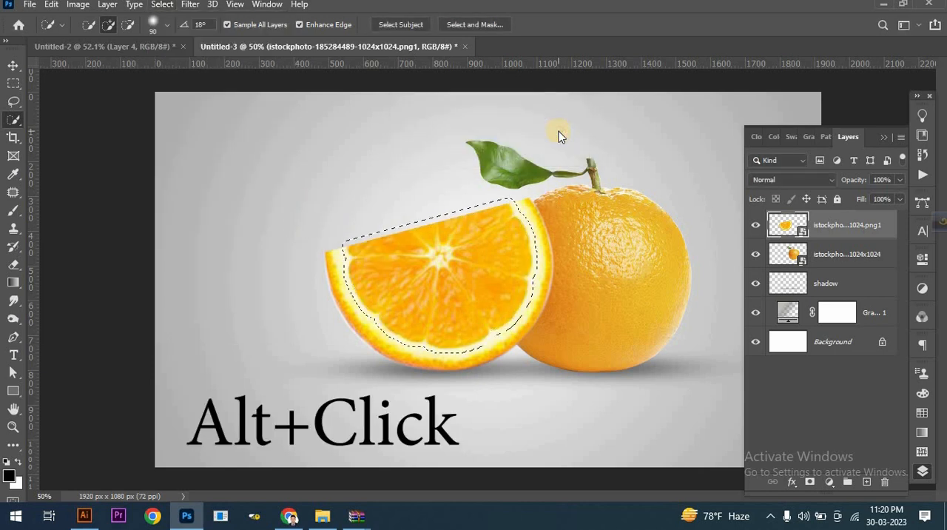
left_click(809, 486, "alt")
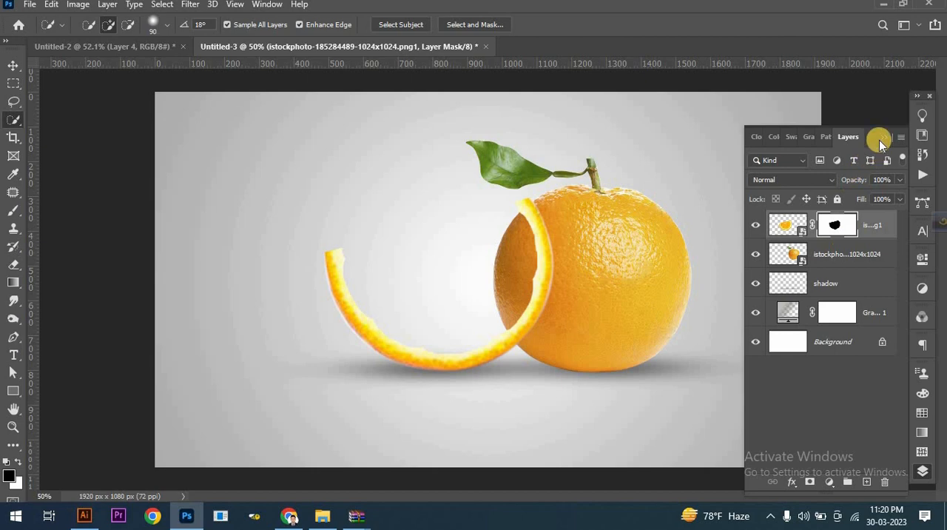
left_click(326, 516)
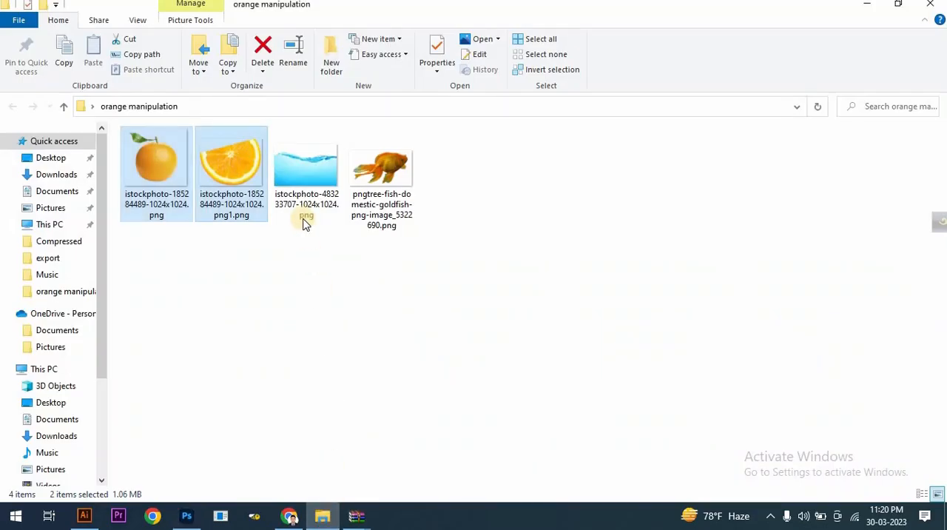
left_click_drag(304, 196, 392, 411)
left_click_drag(653, 281, 552, 292)
left_click_drag(348, 291, 363, 303)
left_click_drag(569, 295, 549, 294)
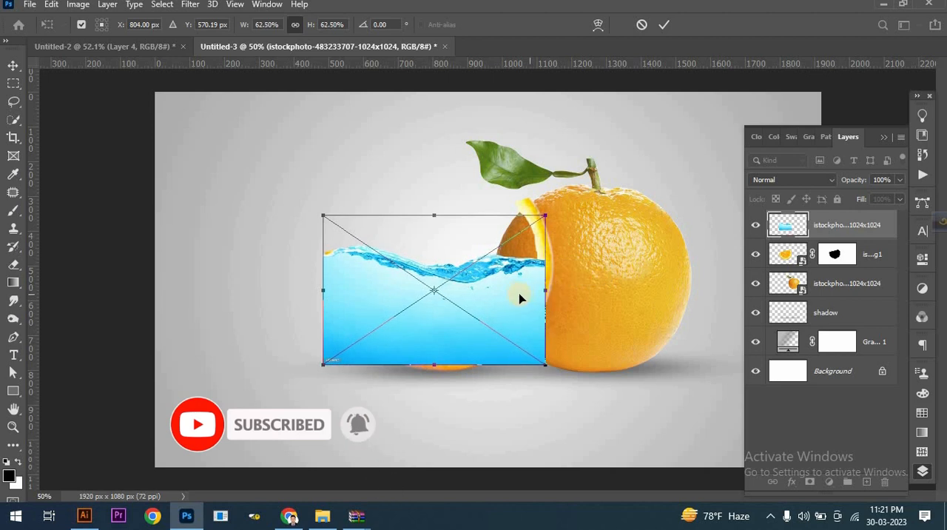
Warp the water image so its surface rises to the slice's upper right tip and its sides follow the rind, and apply the transform.
left_click(598, 25)
left_click_drag(508, 269, 515, 222)
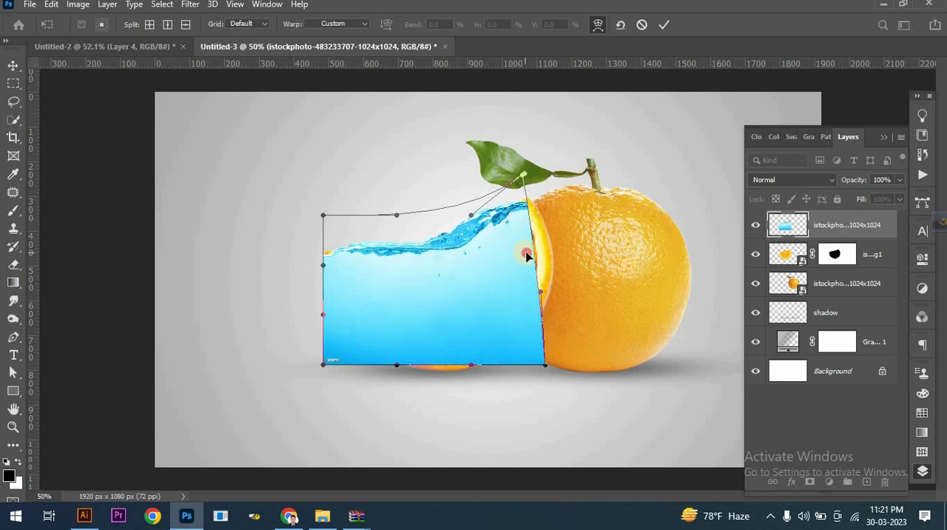
left_click_drag(526, 255, 532, 255)
left_click_drag(520, 214, 516, 211)
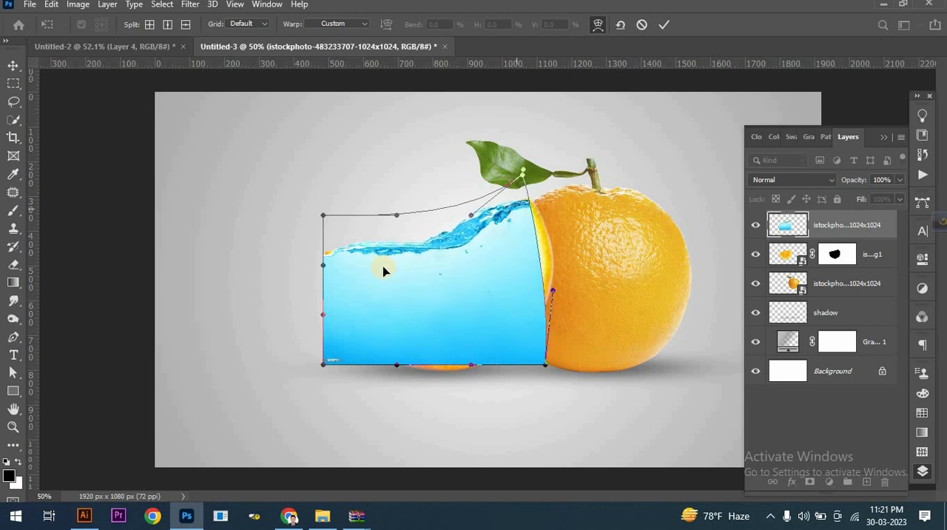
left_click_drag(337, 251, 339, 251)
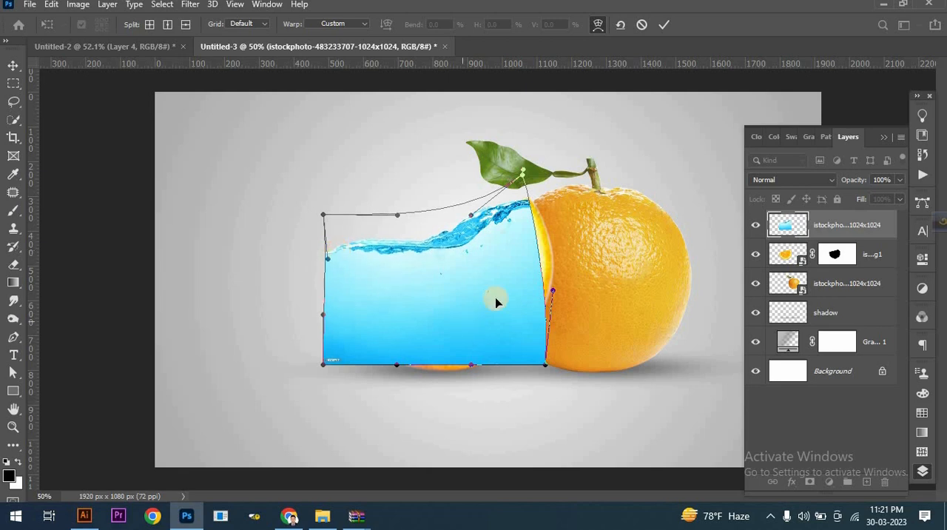
left_click_drag(532, 261, 533, 261)
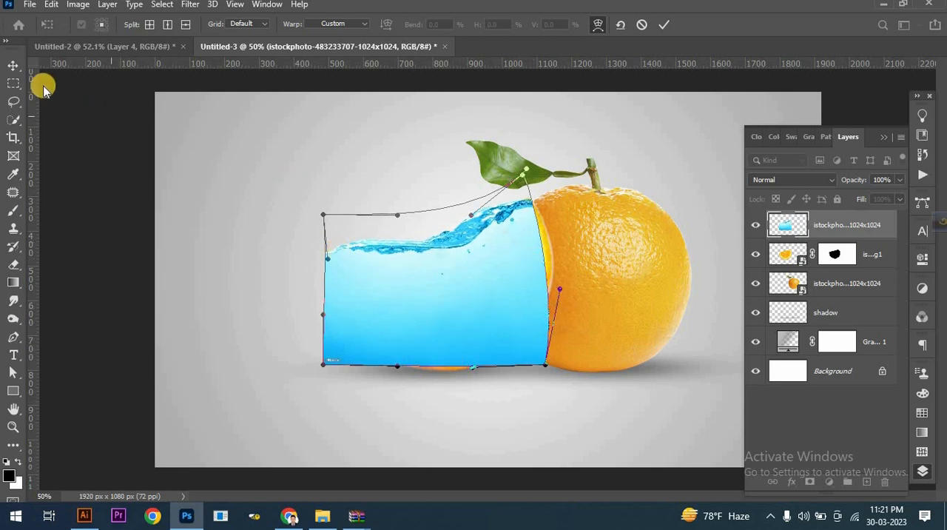
left_click(664, 24)
key("w")
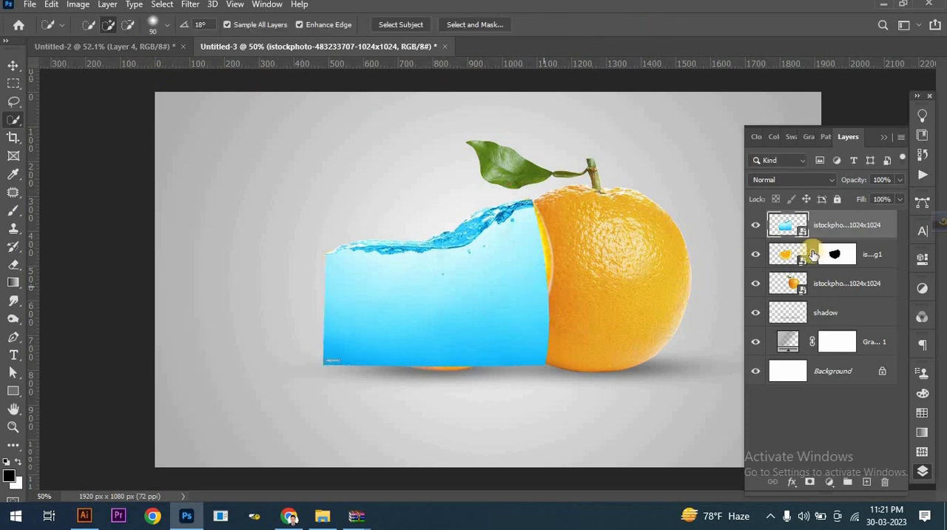
Lower the water layer's opacity to 88% and add a layer mask to it.
left_click(897, 184)
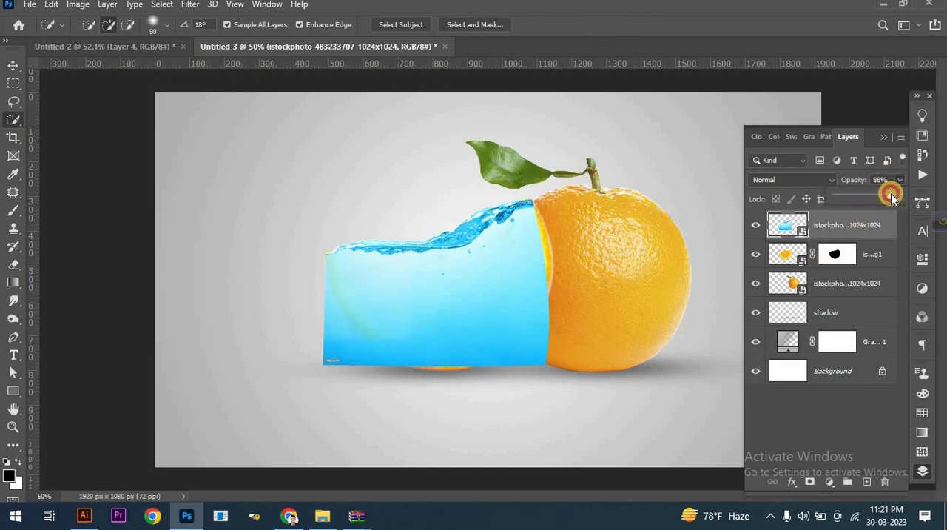
left_click_drag(891, 193, 891, 194)
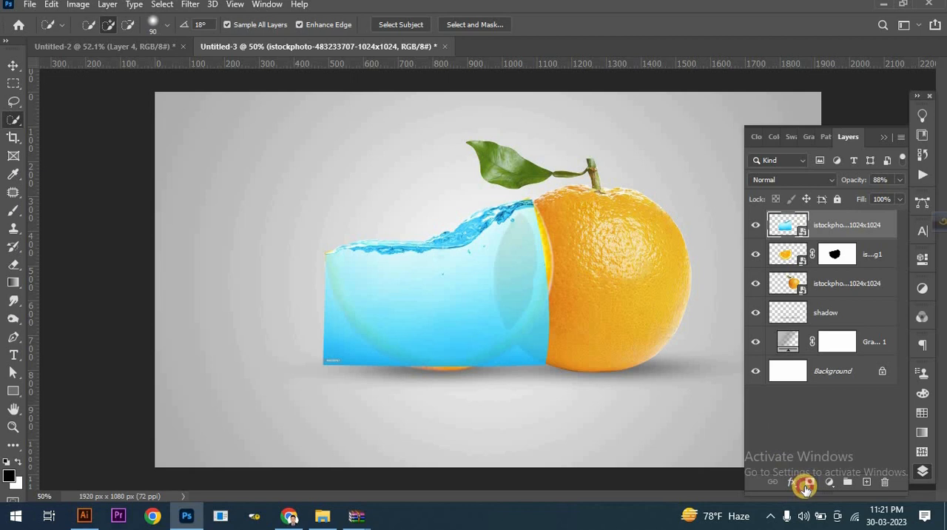
left_click(809, 482)
Mask out the water outside the slice's rind with a black Hard Round brush at 17% hardness and 80% opacity, reduced to 100 px.
scroll(566, 317, "up", 1)
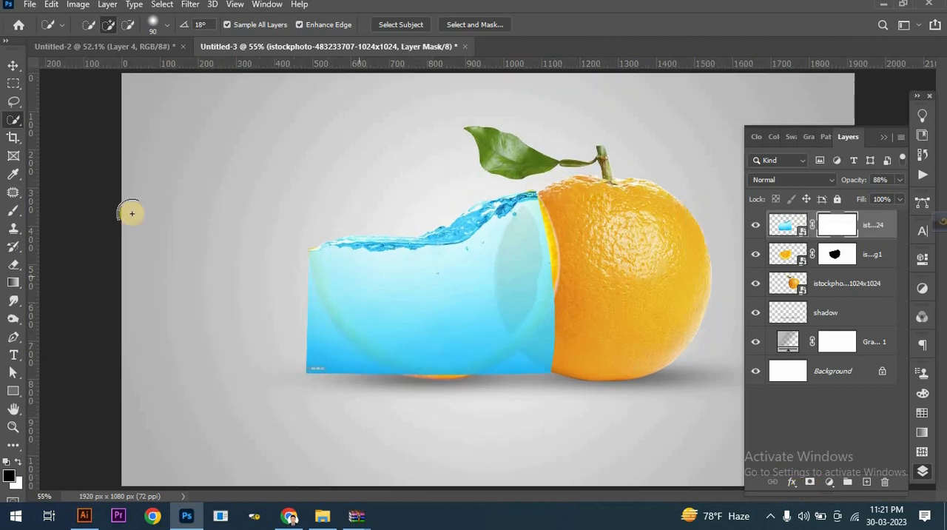
left_click(13, 210)
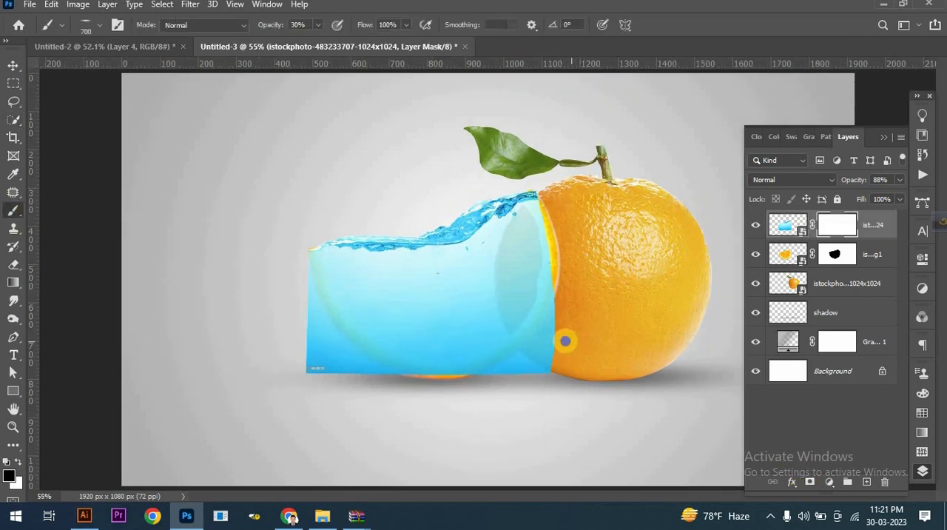
right_click(564, 340)
left_click(719, 214)
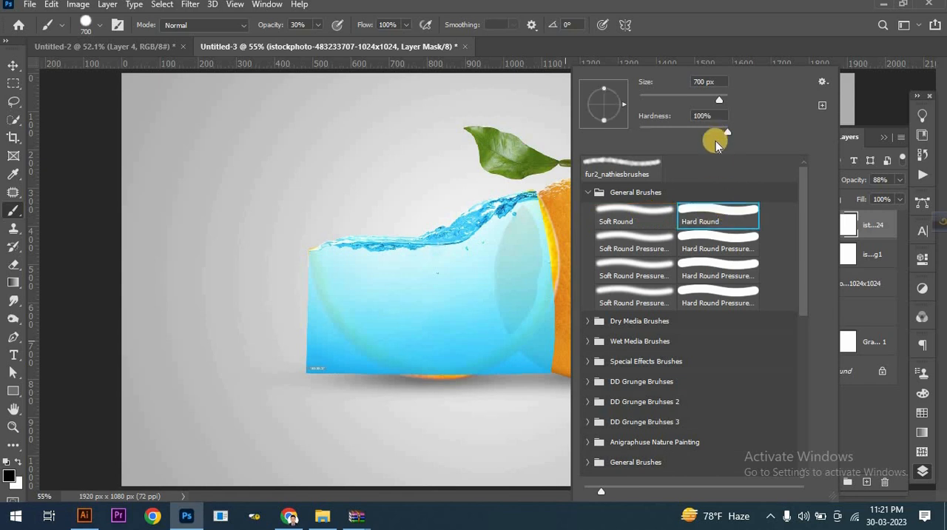
left_click_drag(654, 130, 652, 131)
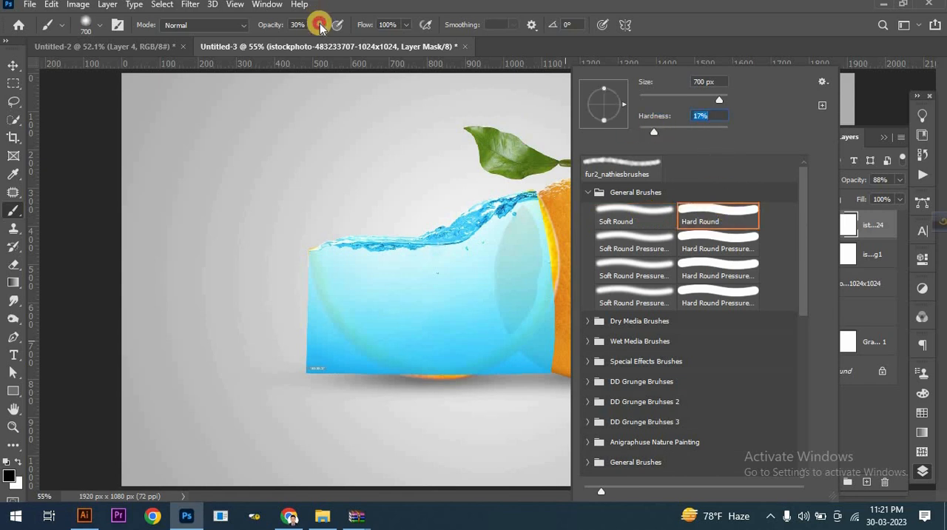
left_click_drag(321, 26, 350, 42)
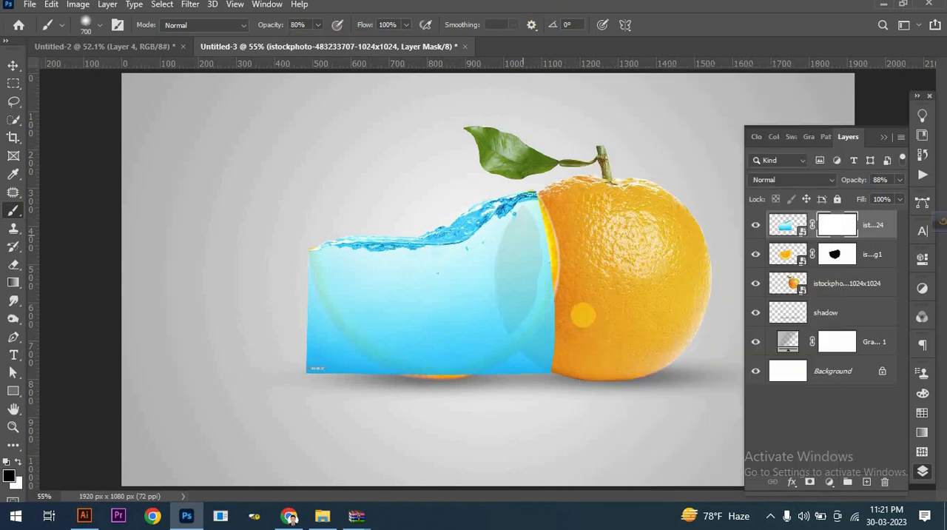
key("bracketleft")
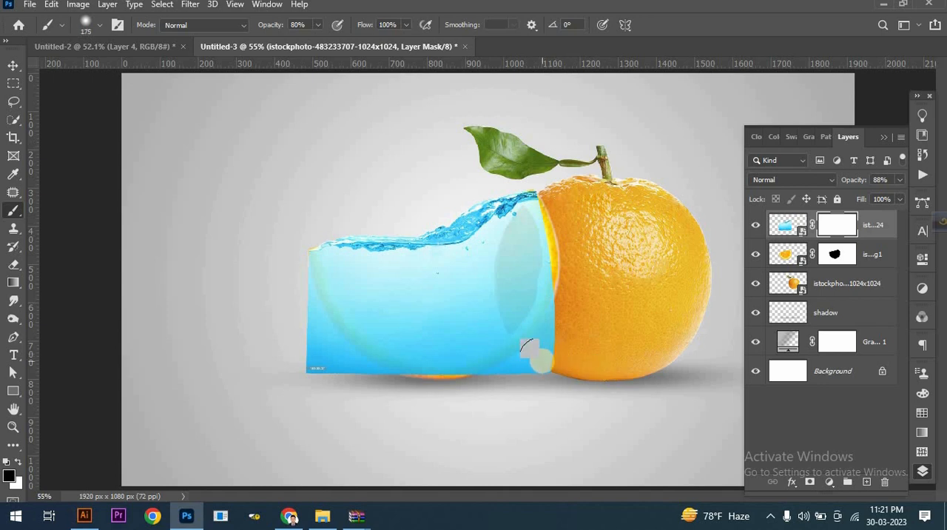
mouse_move(538, 360)
left_mouse_down()
mouse_move(570, 283)
mouse_move(538, 352)
mouse_move(511, 381)
mouse_move(529, 371)
mouse_move(566, 331)
mouse_move(465, 395)
mouse_move(309, 374)
mouse_move(295, 345)
mouse_move(353, 396)
left_mouse_up()
left_click_drag(286, 296, 346, 364)
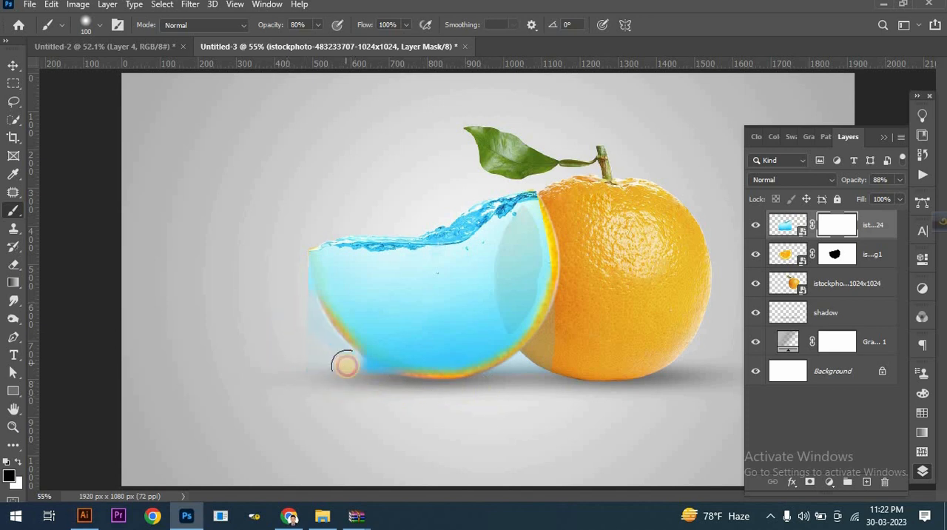
mouse_move(397, 399)
left_mouse_down()
mouse_move(340, 359)
mouse_move(364, 368)
left_mouse_up()
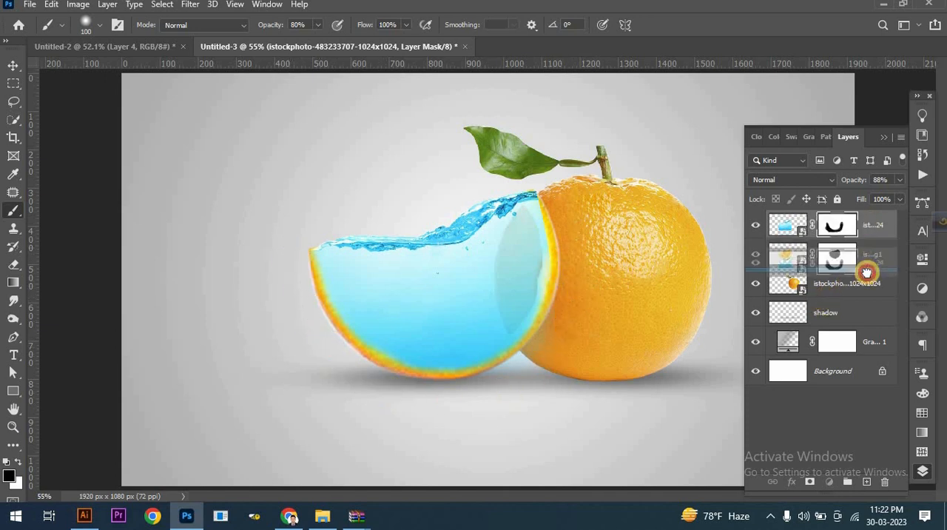
Move the water layer below the slice rind layer and set its opacity to 100%.
left_click_drag(869, 275, 867, 270)
scroll(574, 270, "up", 1)
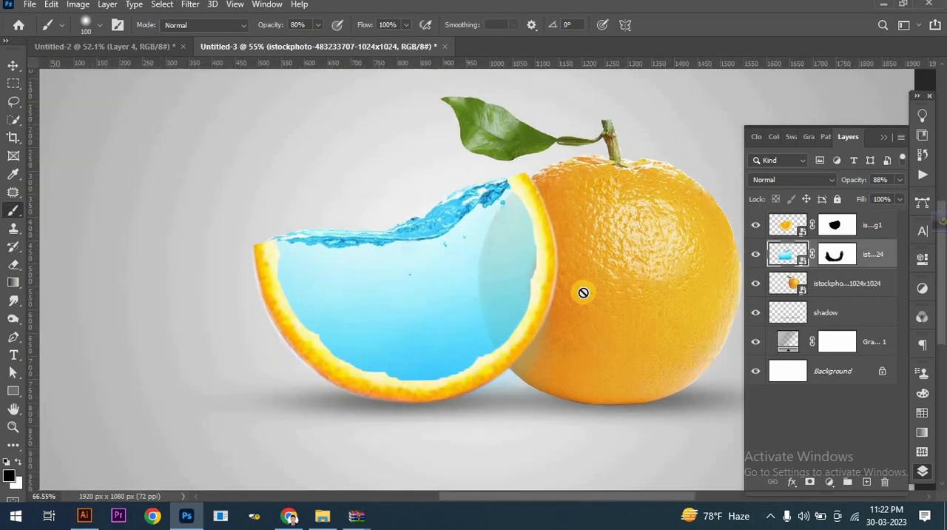
left_click(899, 180)
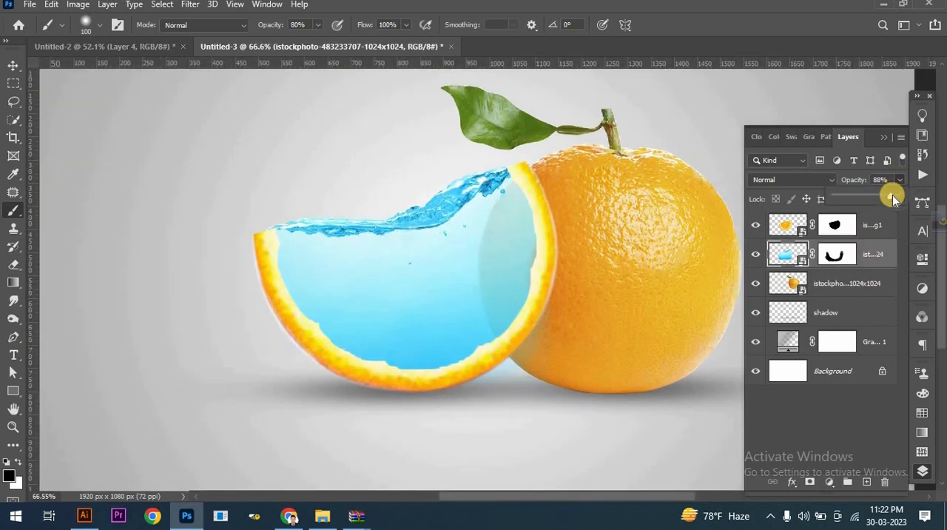
left_click_drag(890, 195, 917, 200)
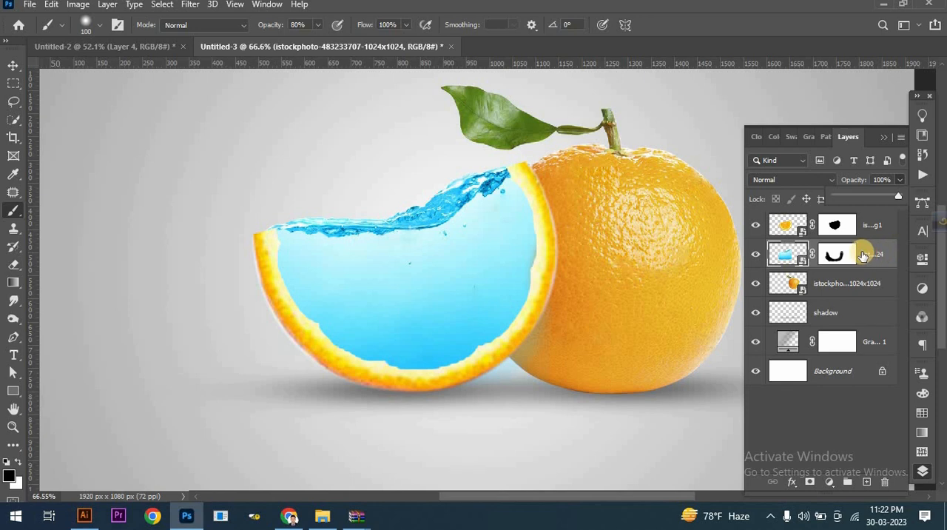
On the water layer's mask, partly fade the water over the whole orange using a 200 px brush at 26% opacity.
left_click(834, 255)
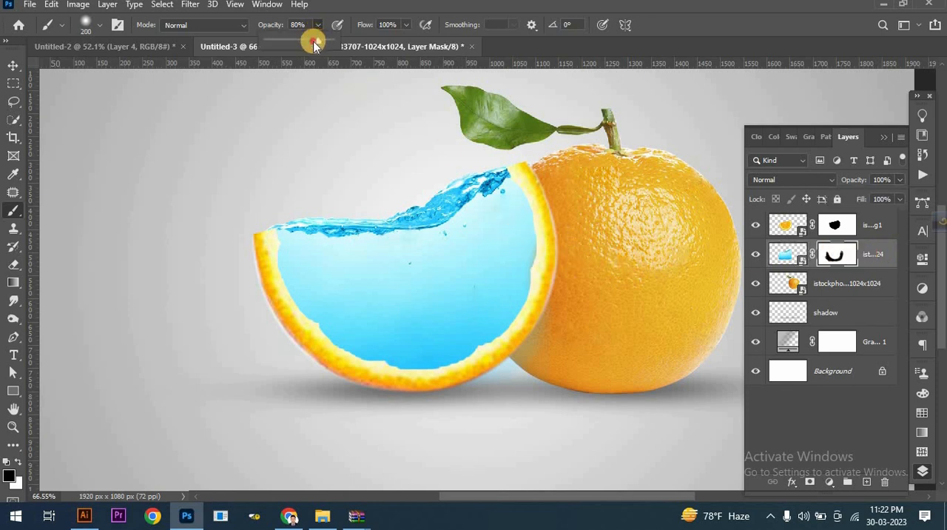
left_click_drag(285, 46, 280, 45)
left_click_drag(512, 225, 512, 244)
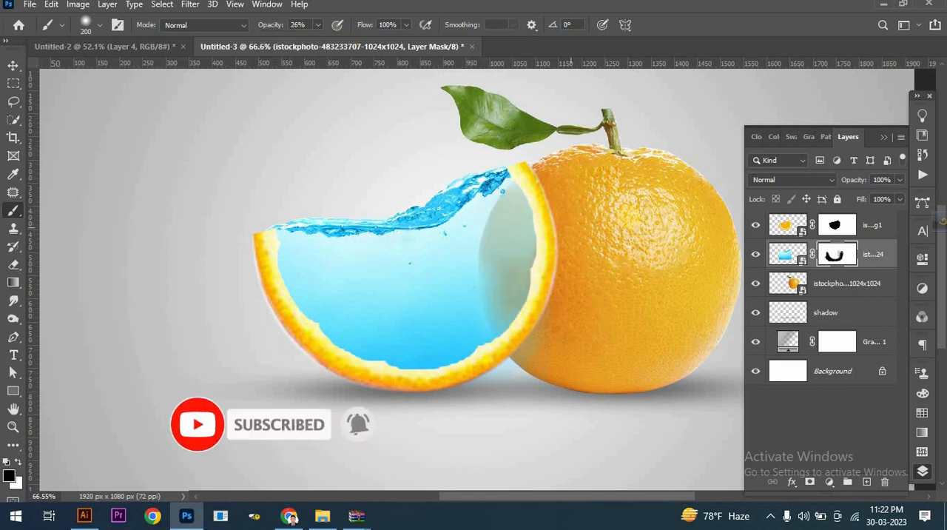
scroll(589, 320, "down", 2)
left_click(885, 138)
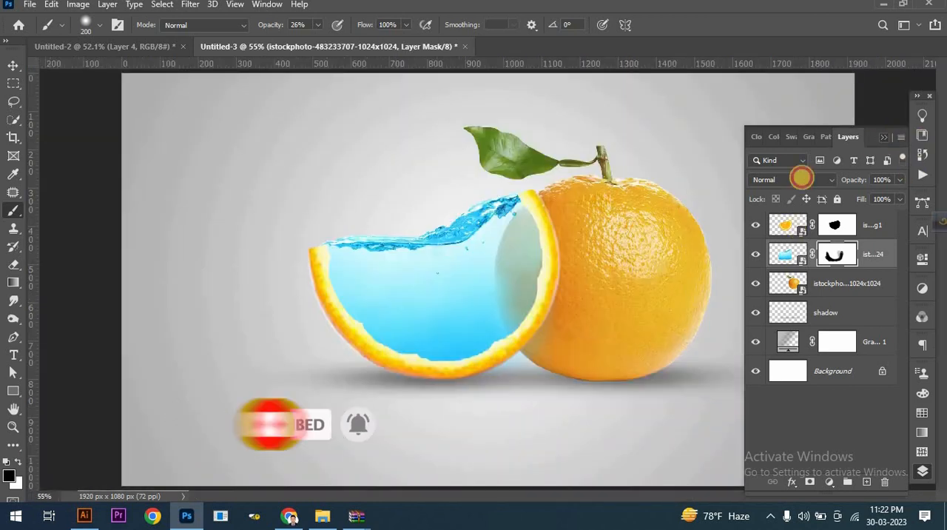
Place the goldfish PNG from the orange manipulation folder, scale it down, and position it in the water inside the slice.
left_click(324, 514)
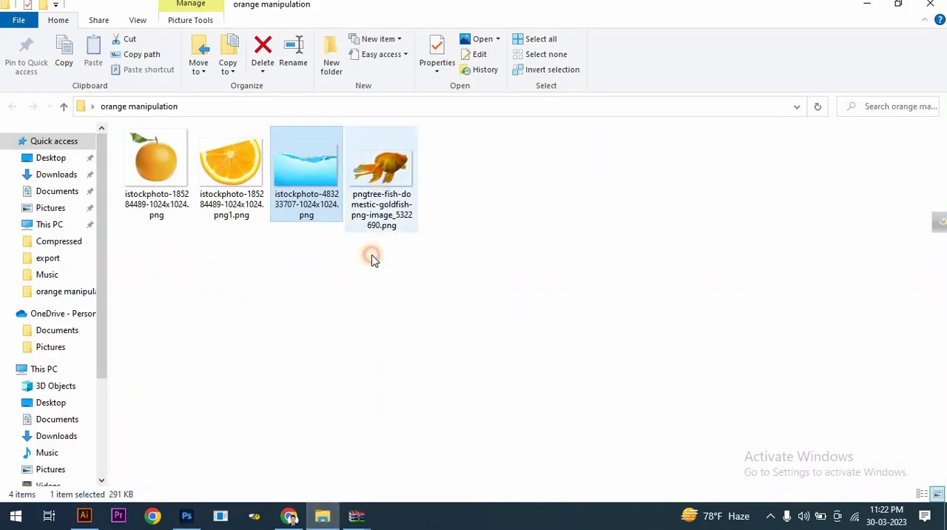
left_click_drag(372, 256, 386, 359)
left_click_drag(609, 279, 524, 280)
left_click_drag(472, 259, 481, 303)
left_click(10, 68)
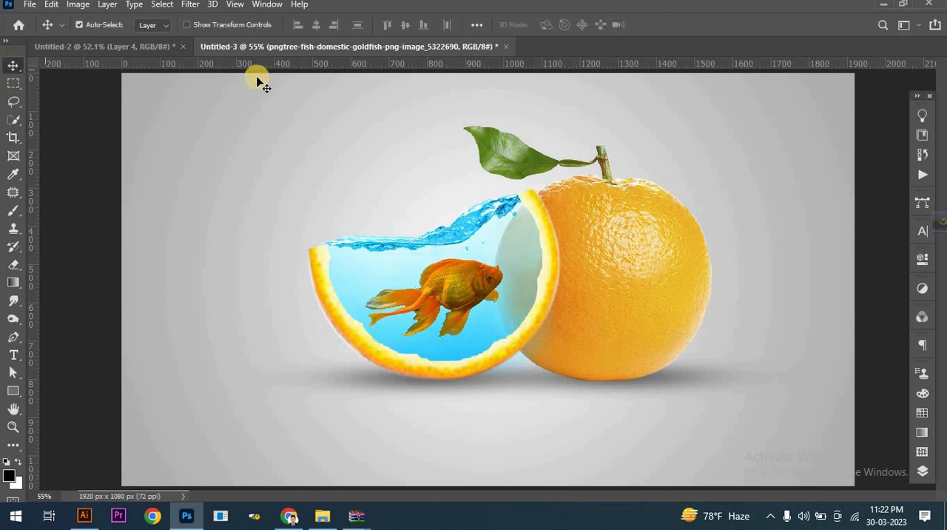
Set the goldfish layer's blend mode to Linear Light and zoom in on the finished composition.
left_click(922, 470)
left_click(773, 180)
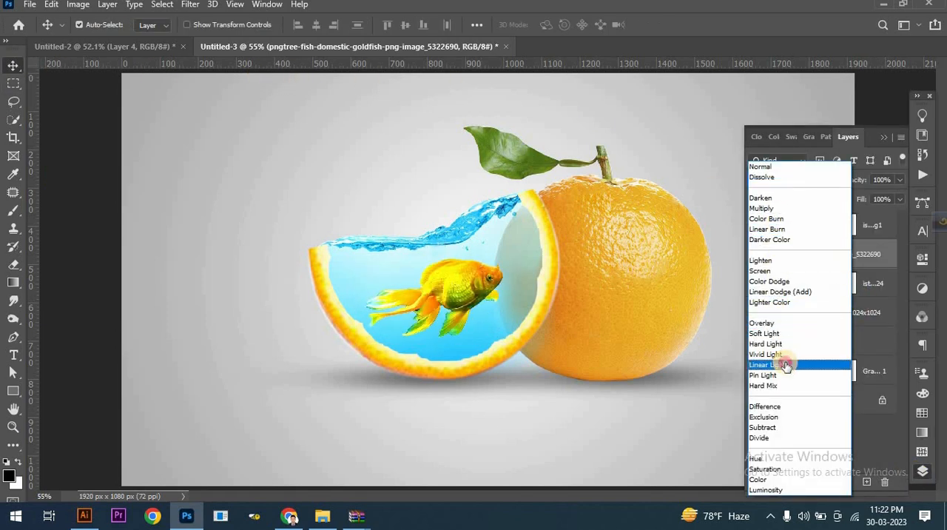
left_click(786, 365)
left_click(825, 169)
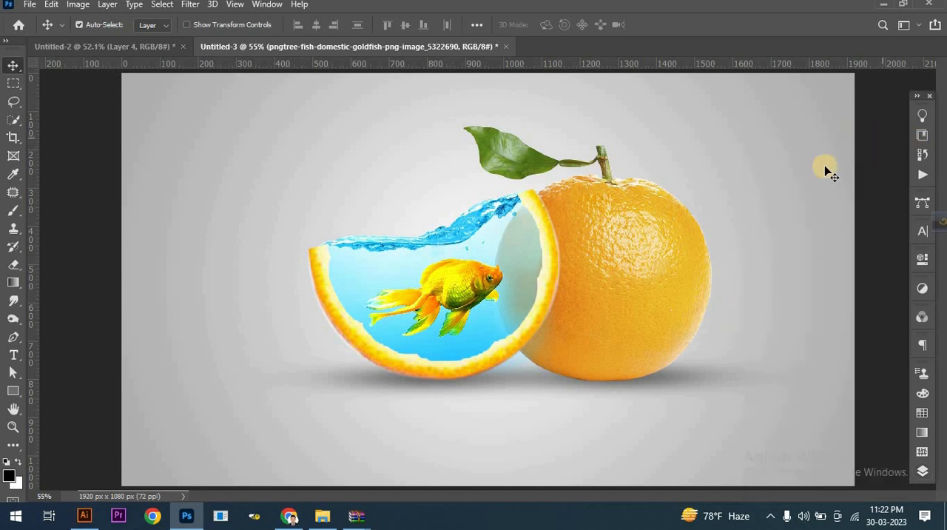
scroll(780, 250, "up", 1)
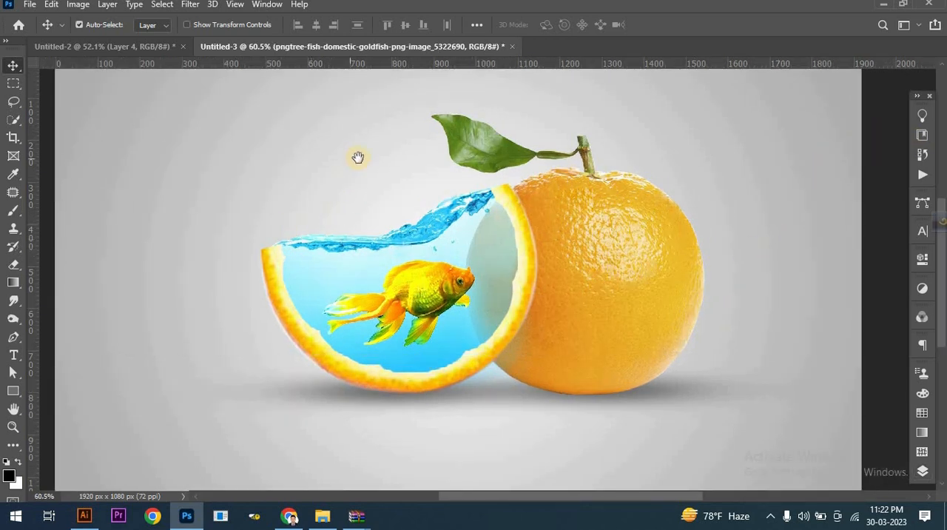
left_click_drag(357, 157, 377, 159)
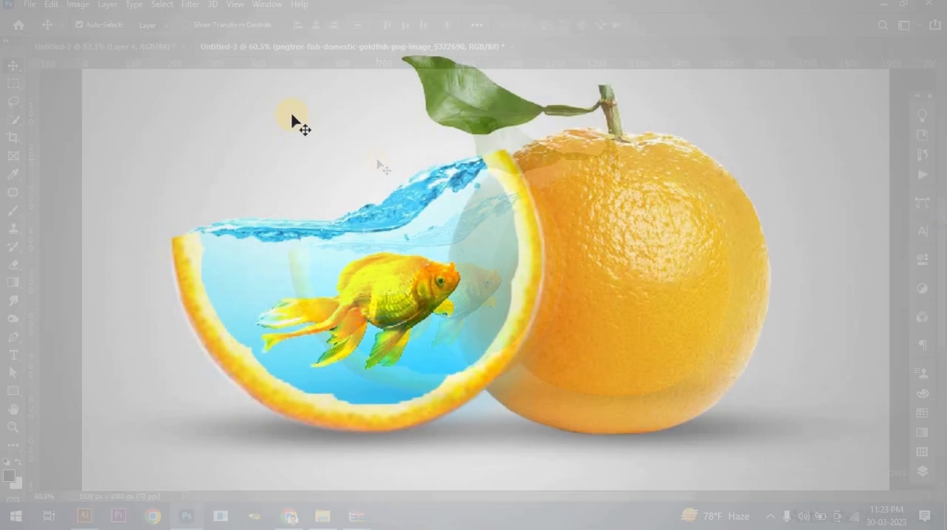